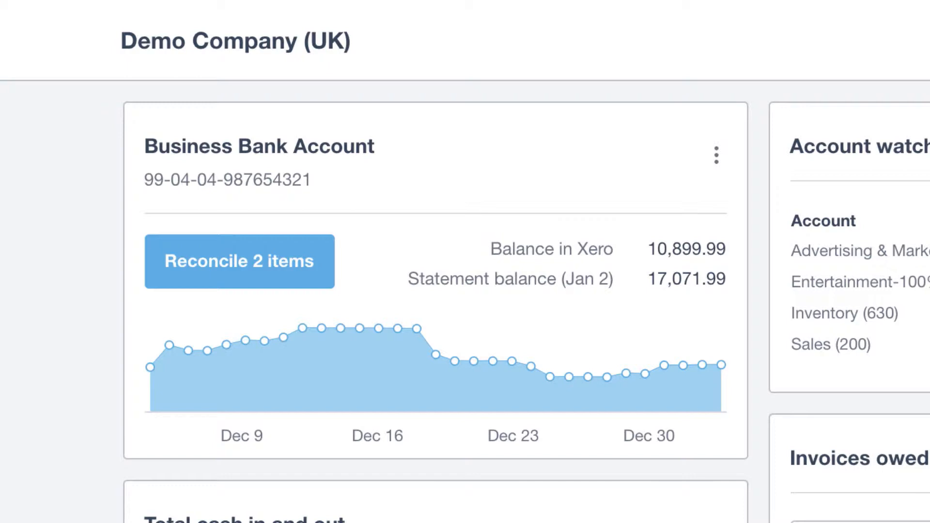
Open the Bank Summary for 1–31 December 2018 from the December bar of the cash chart
{"action": "mouse_move", "coordinate": [304, 330]}
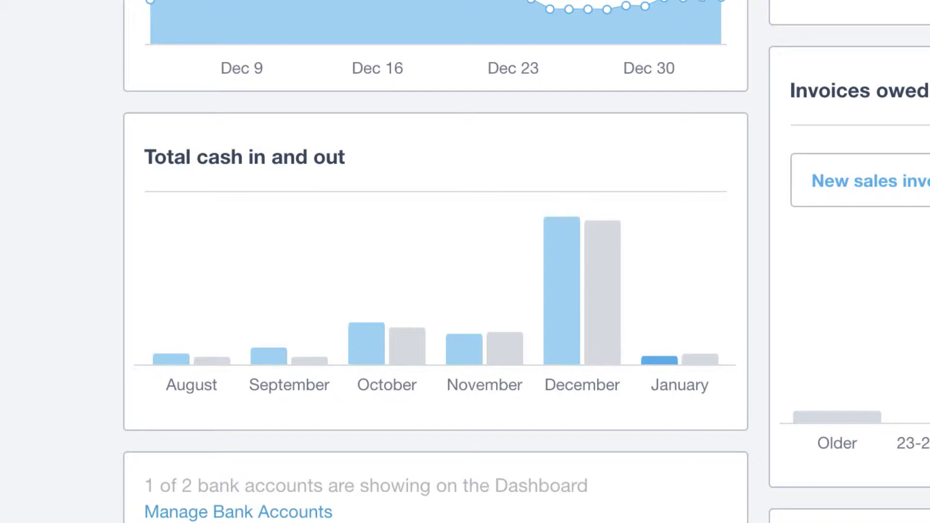
{"action": "mouse_move", "coordinate": [560, 315]}
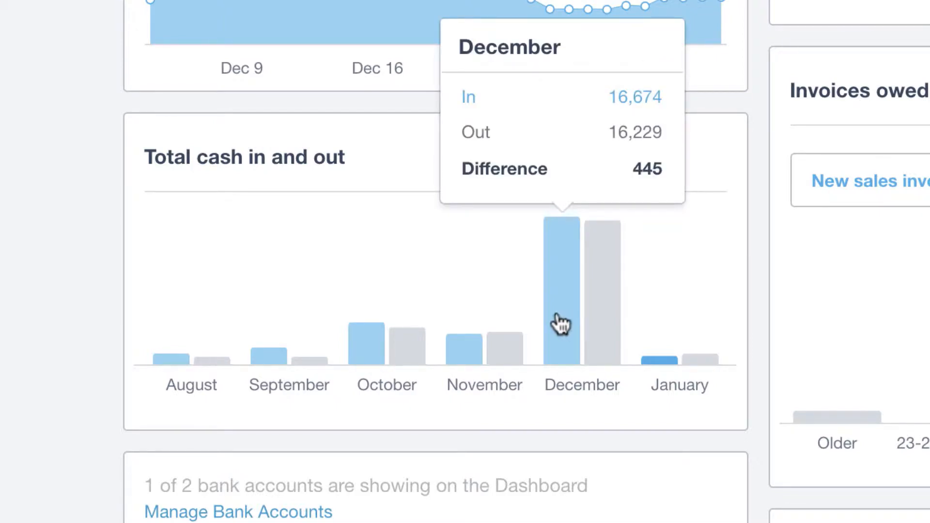
{"action": "left_click", "coordinate": [560, 323]}
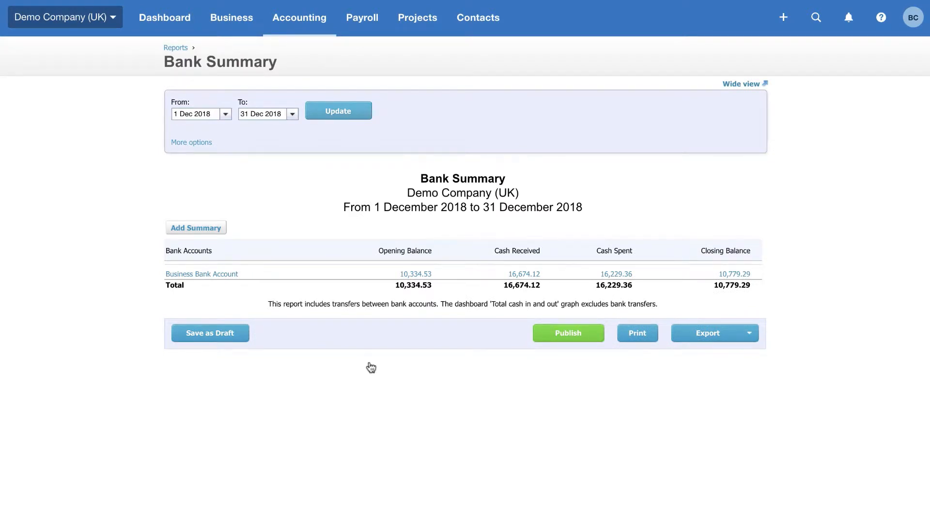
Go back from the December Bank Summary to the Dashboard
{"action": "key", "text": "super+Left"}
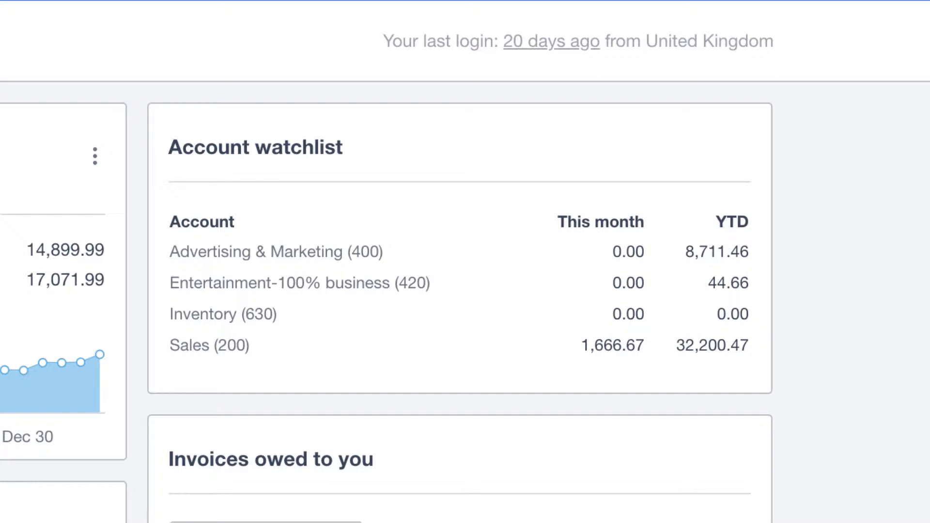
{"action": "left_click", "coordinate": [615, 349]}
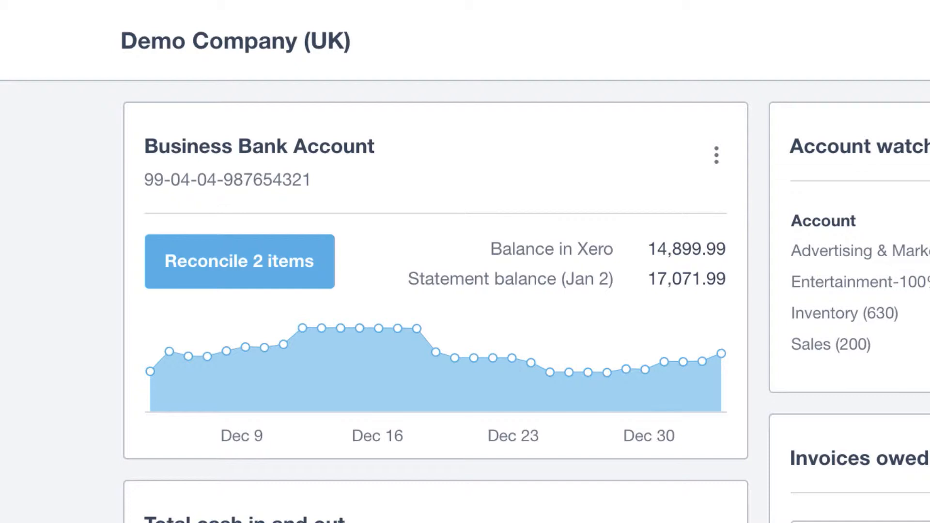
Reconcile the Ridgeway University 6,187.50 payment against invoice INV-0035 in the Business Bank Account
{"action": "left_click", "coordinate": [223, 276]}
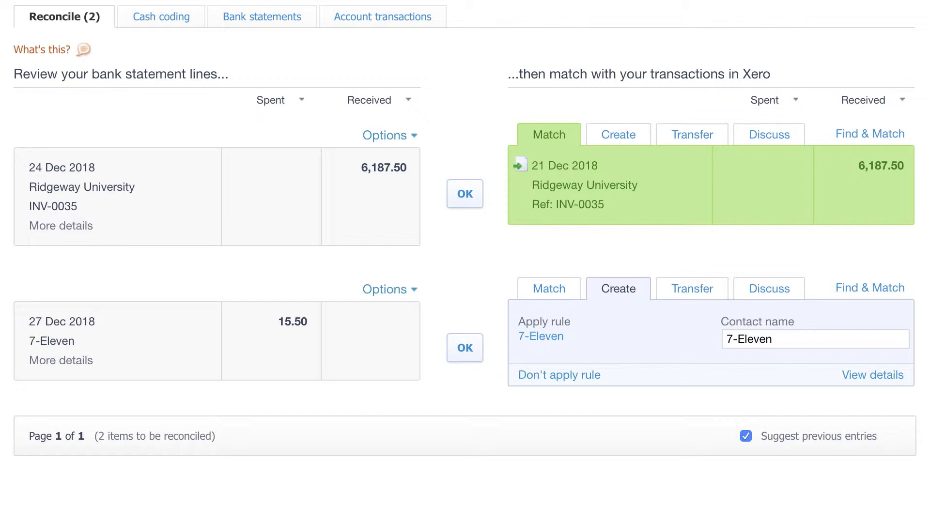
{"action": "left_click", "coordinate": [472, 195]}
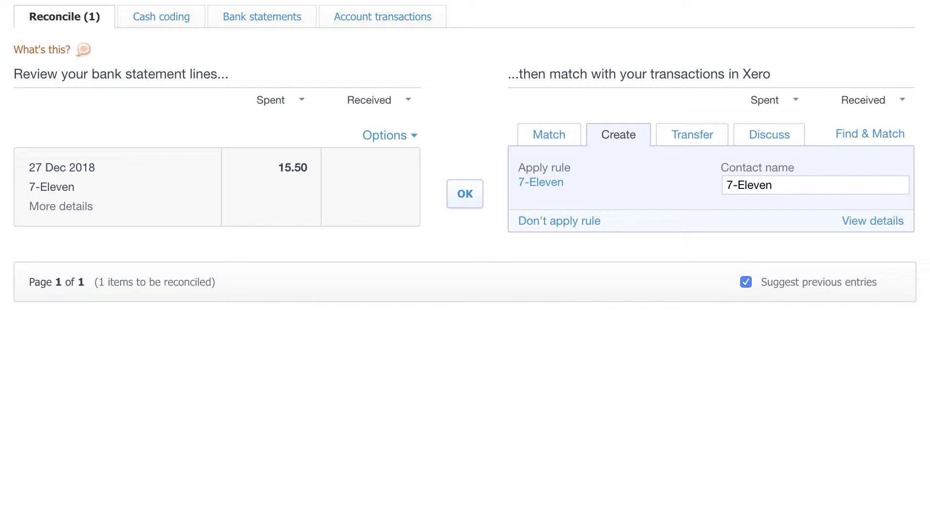
{"action": "left_click", "coordinate": [542, 183]}
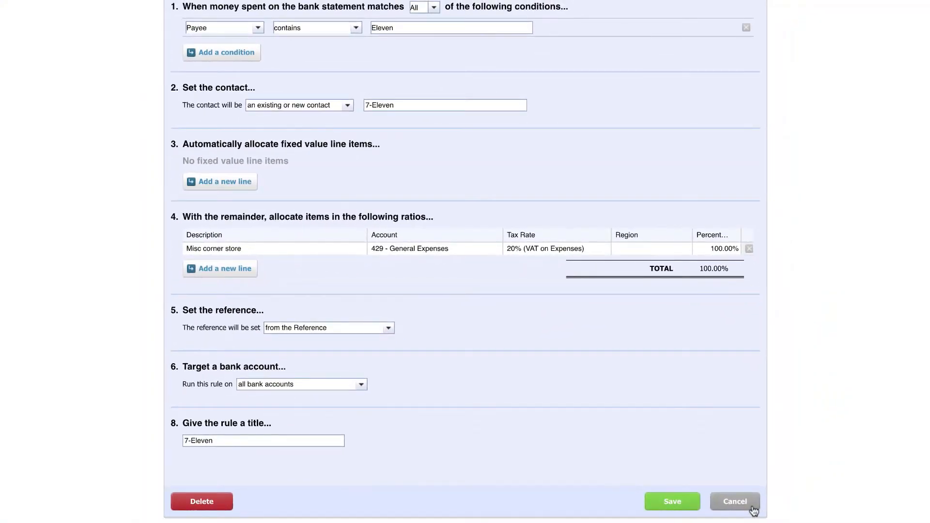
{"action": "left_click", "coordinate": [752, 509]}
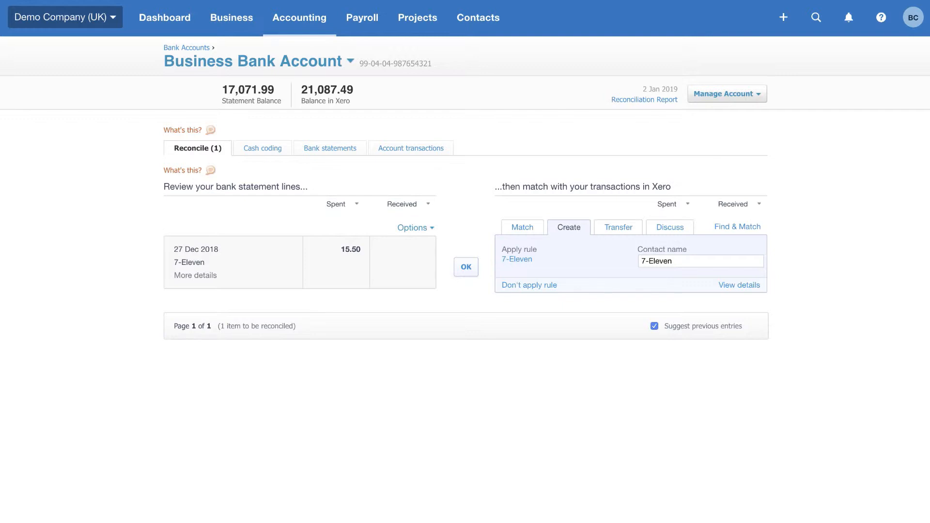
Reconcile the 27 Dec 15.50 7-Eleven spend using the suggested rule, leaving 0 items
{"action": "left_click", "coordinate": [466, 271]}
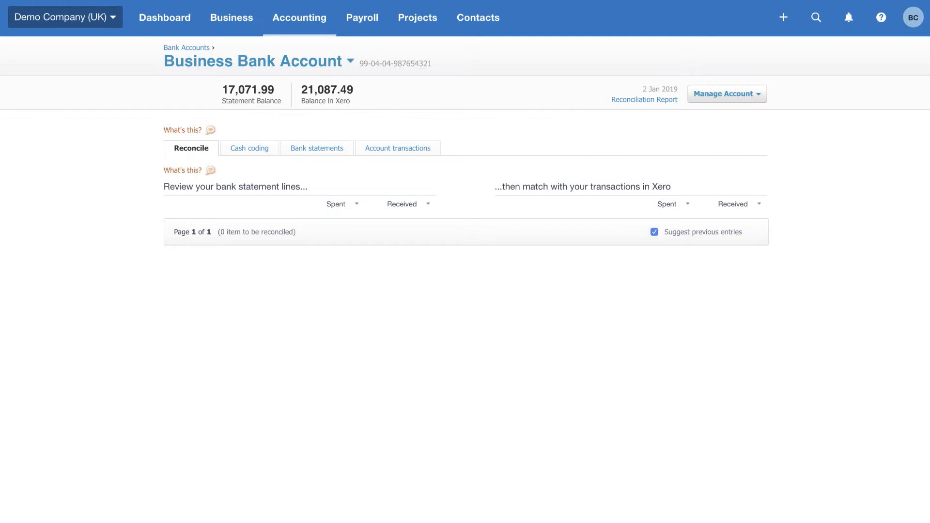
{"action": "left_click", "coordinate": [231, 18]}
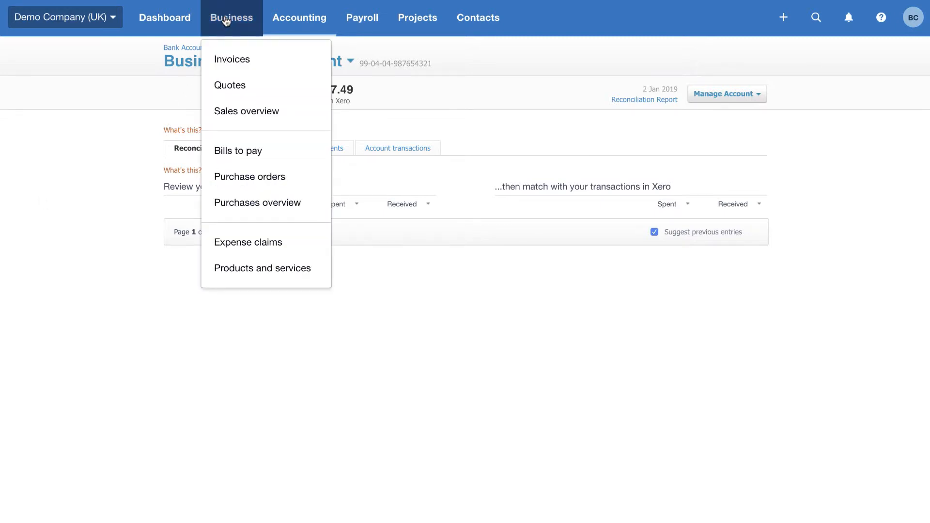
Go to the Sales overview from the Business menu
{"action": "left_click", "coordinate": [229, 114]}
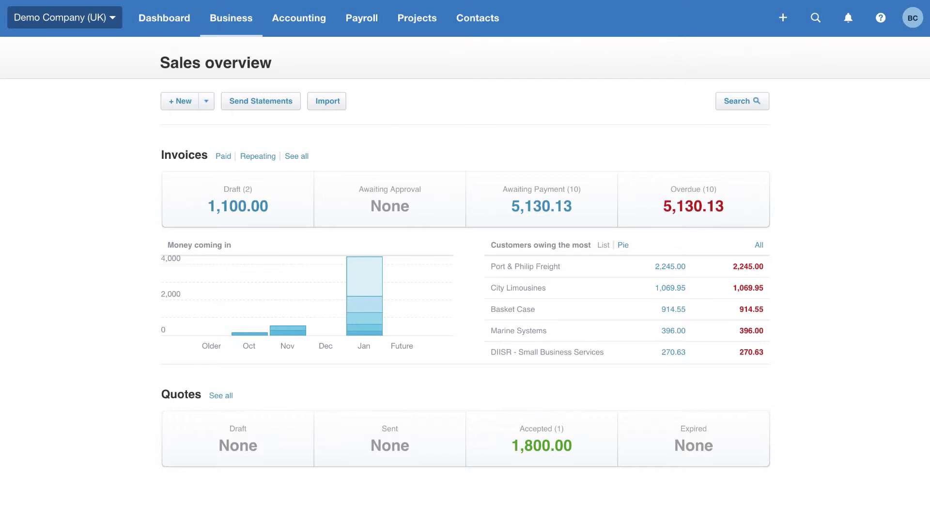
Create an invoice from accepted quote QU-0001 (1,800.00) for Bayside Club, marking it invoiced
{"action": "left_click", "coordinate": [533, 456]}
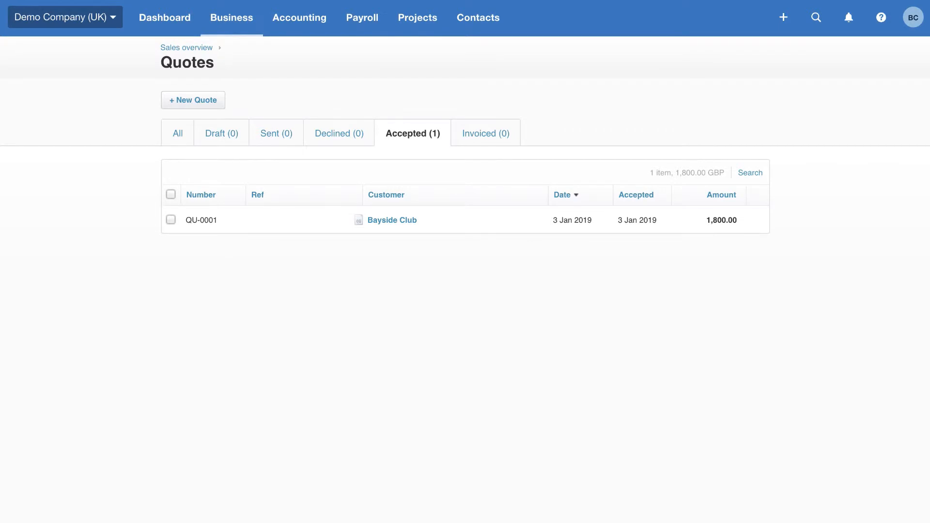
{"action": "left_click", "coordinate": [391, 221]}
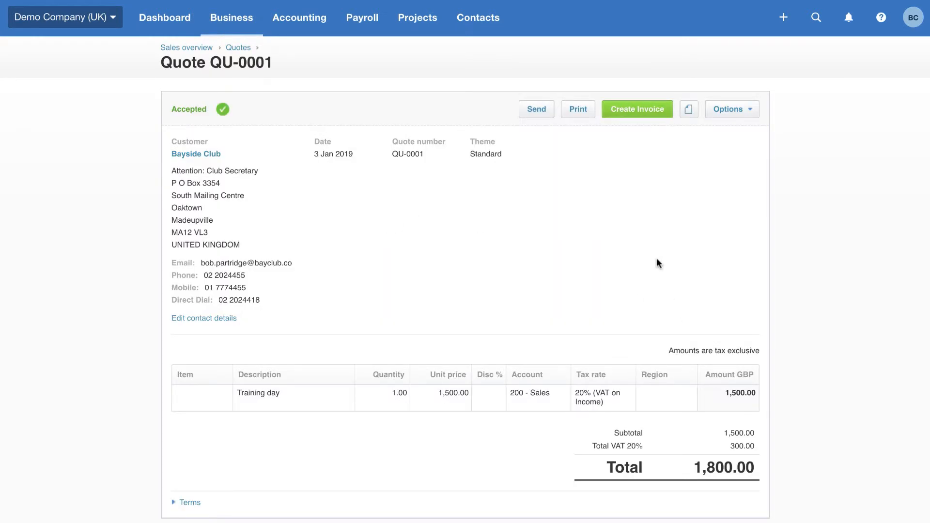
{"action": "left_click", "coordinate": [652, 115]}
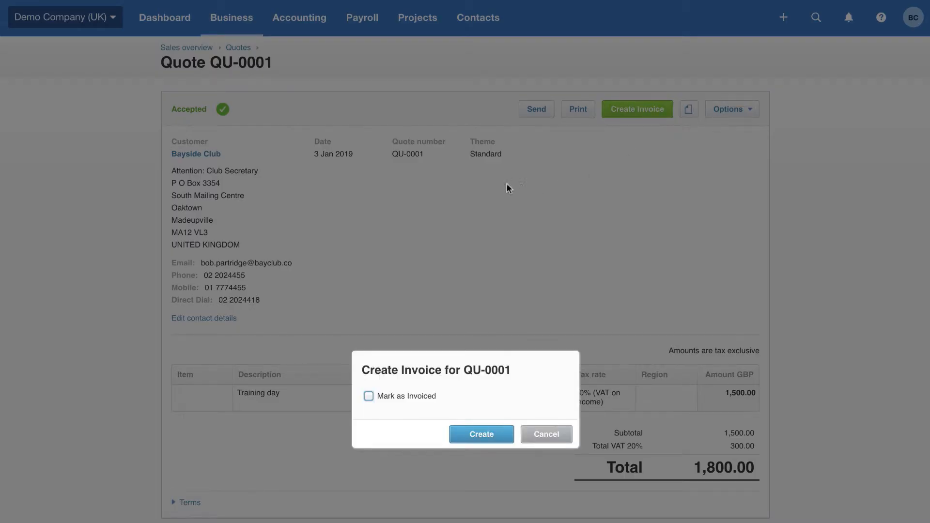
{"action": "left_click", "coordinate": [368, 396]}
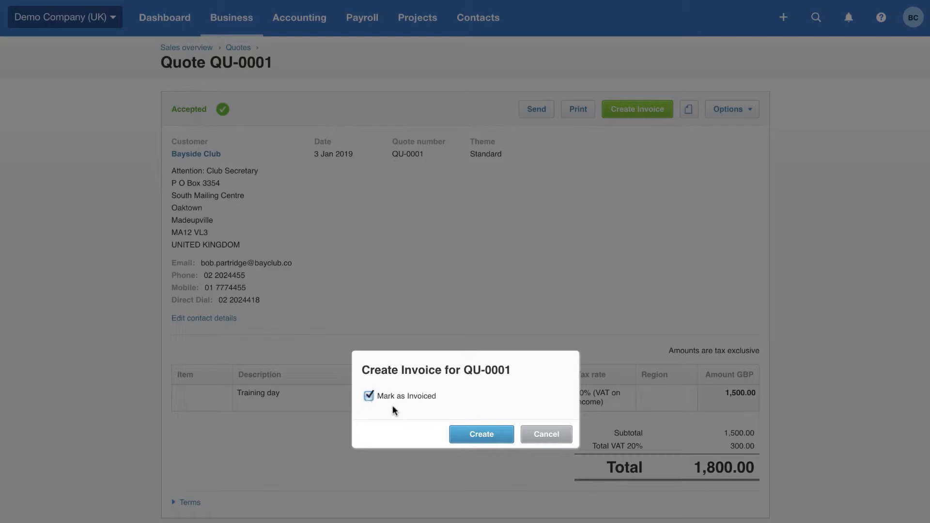
{"action": "left_click", "coordinate": [486, 436]}
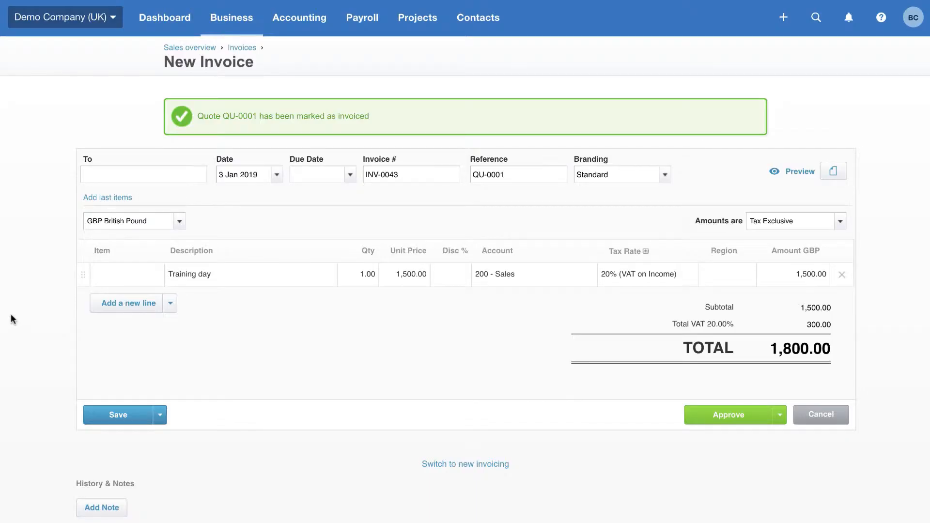
Set invoice INV-0043's due date to +1m (3 Feb 2019) and approve it
{"action": "left_click", "coordinate": [307, 177]}
{"action": "type", "text": "+30"}
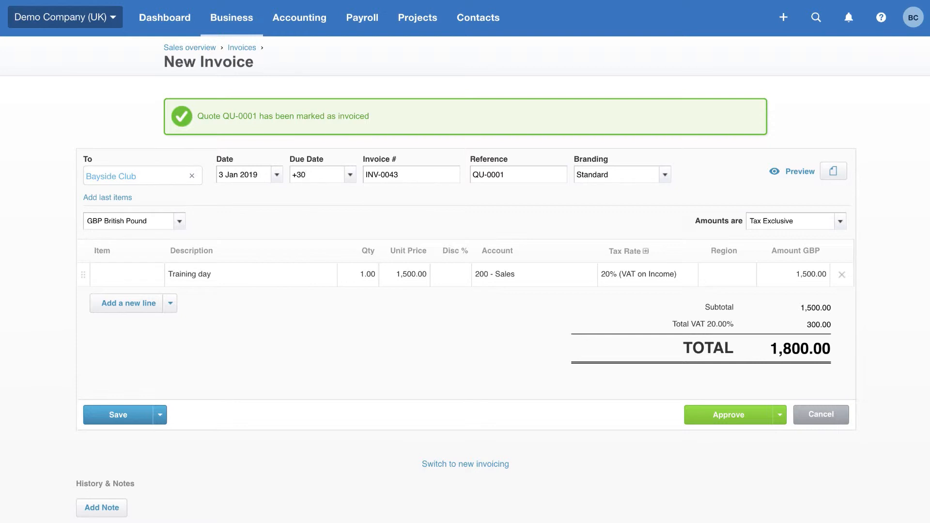
{"action": "key", "text": "BackSpace"}
{"action": "key", "text": "BackSpace"}
{"action": "type", "text": "1w"}
{"action": "key", "text": "BackSpace"}
{"action": "key", "text": "BackSpace"}
{"action": "type", "text": "1m"}
{"action": "left_click", "coordinate": [723, 413]}
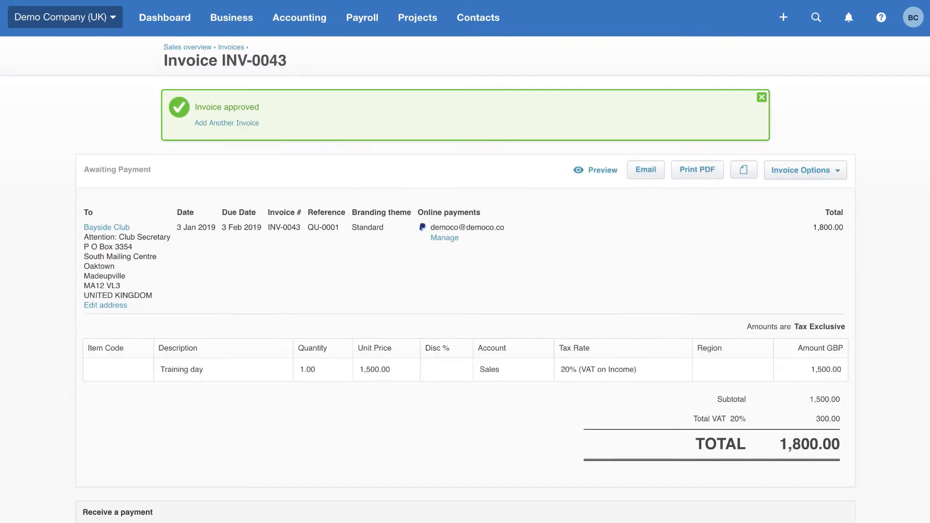
Send invoice INV-0043 by email using the default message
{"action": "left_click", "coordinate": [647, 170]}
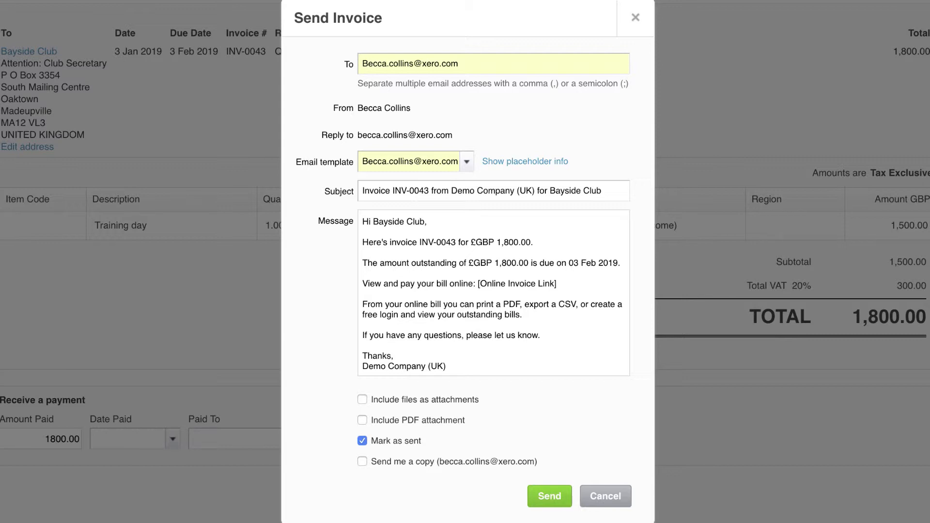
{"action": "left_click", "coordinate": [555, 495]}
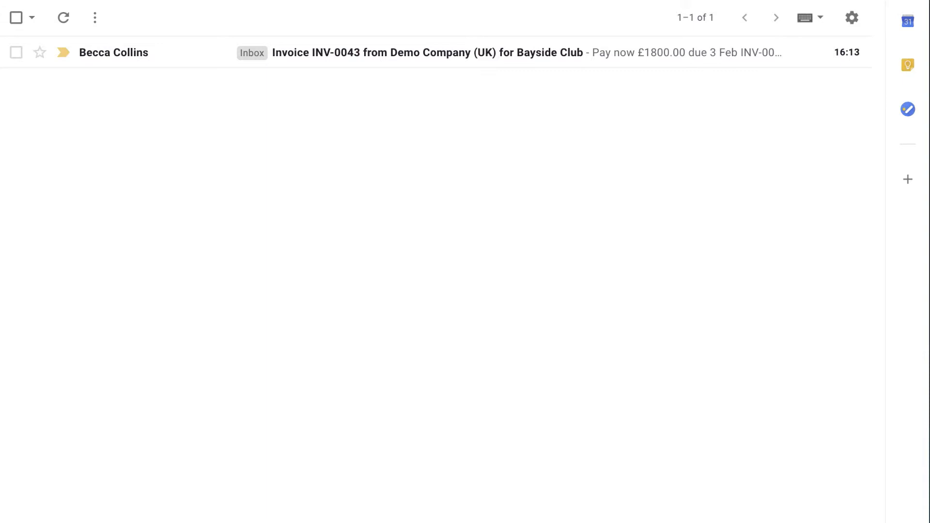
Open the INV-0043 email and go to the 'View and pay your bill online' page
{"action": "left_click", "coordinate": [402, 60]}
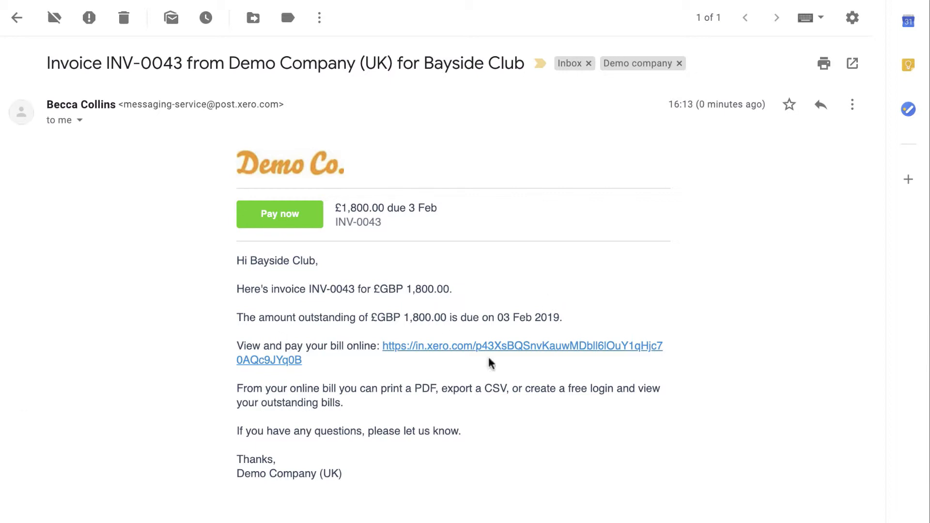
{"action": "left_click", "coordinate": [468, 350]}
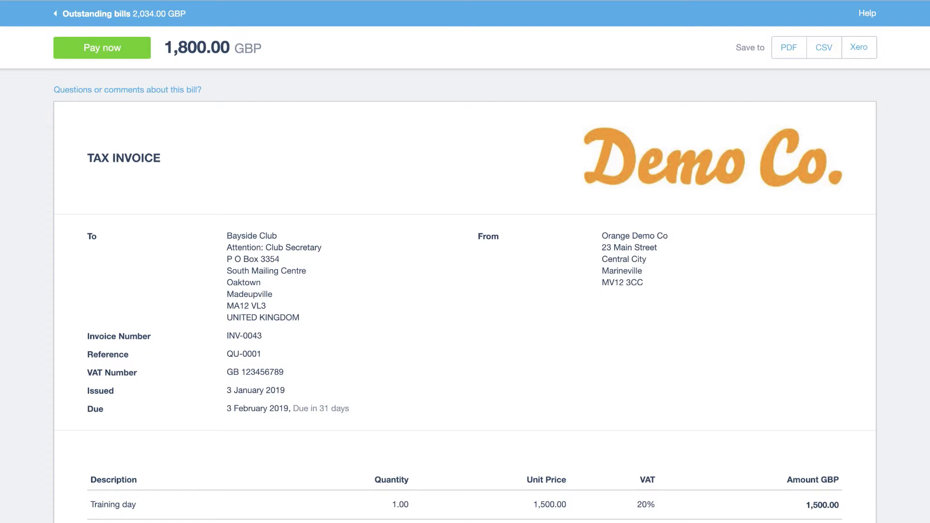
Start paying the 1,800.00 online bill with Pay now
{"action": "left_click", "coordinate": [116, 56]}
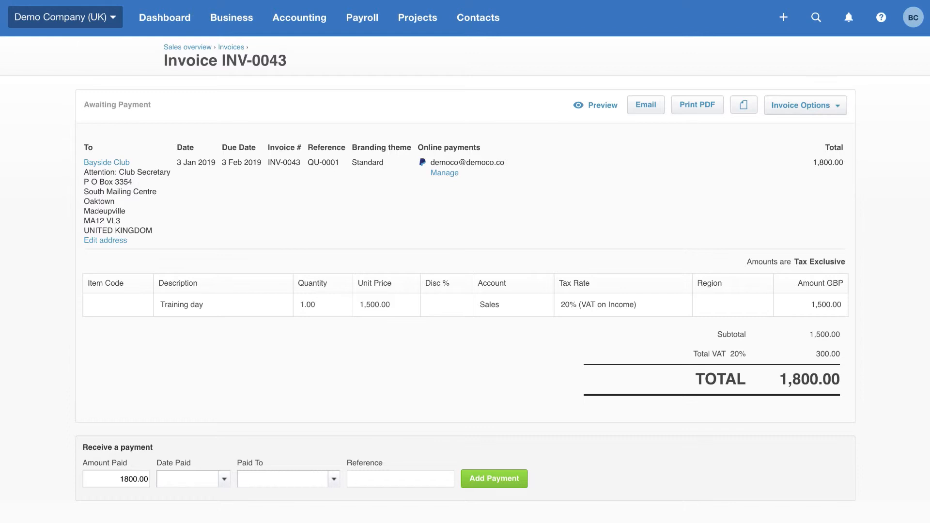
Show the All contacts list with amounts owed each way
{"action": "left_click", "coordinate": [483, 21]}
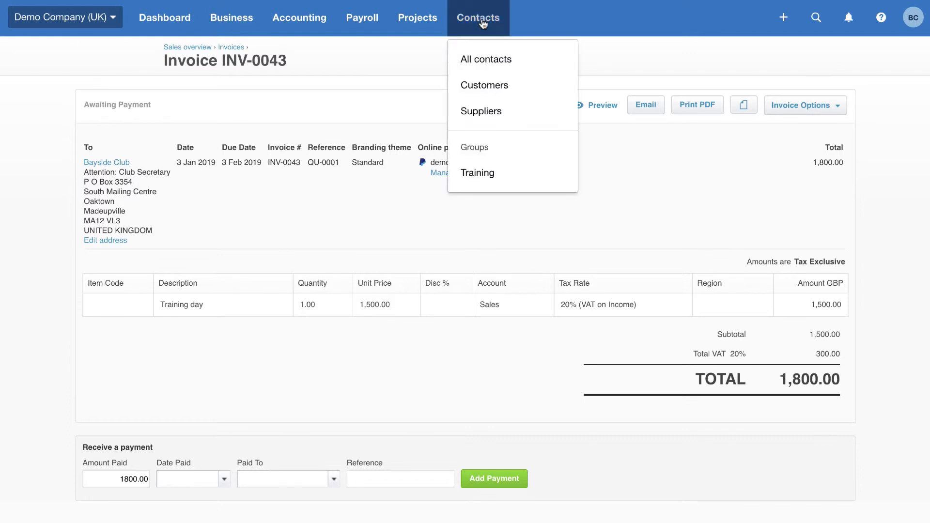
{"action": "left_click", "coordinate": [478, 63]}
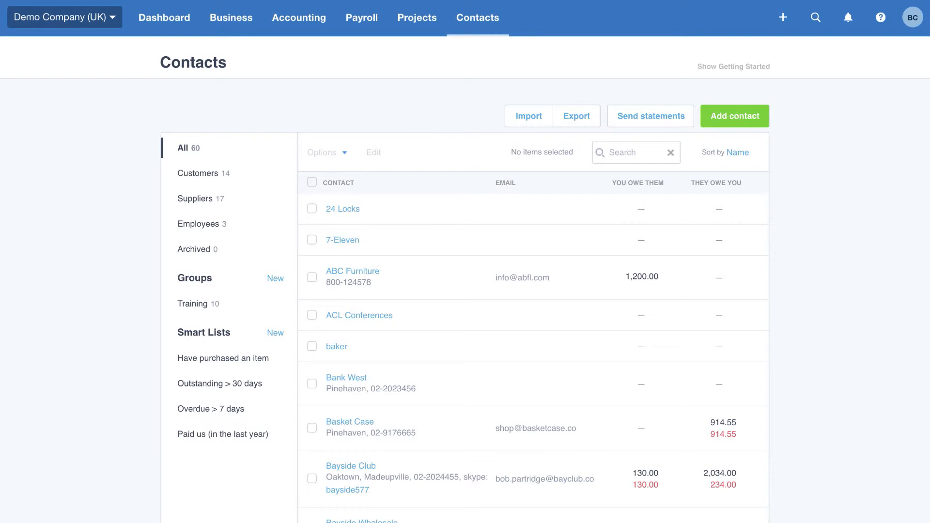
Go to the Reports overview under Accounting
{"action": "left_click", "coordinate": [292, 29]}
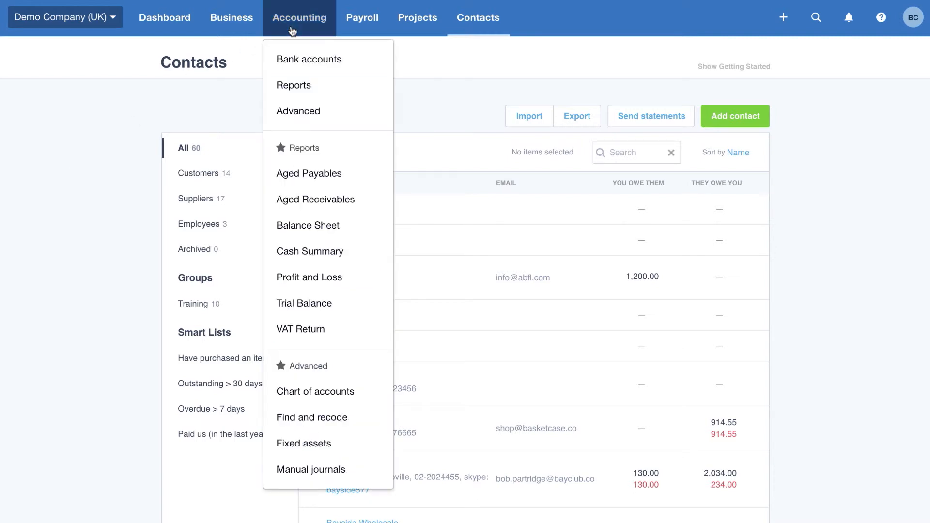
{"action": "left_click", "coordinate": [306, 94]}
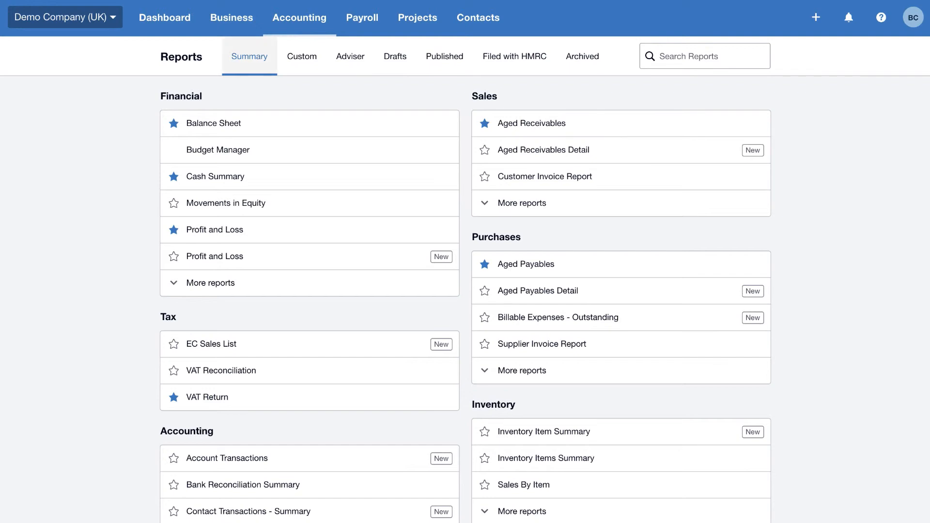
{"action": "left_click", "coordinate": [295, 266]}
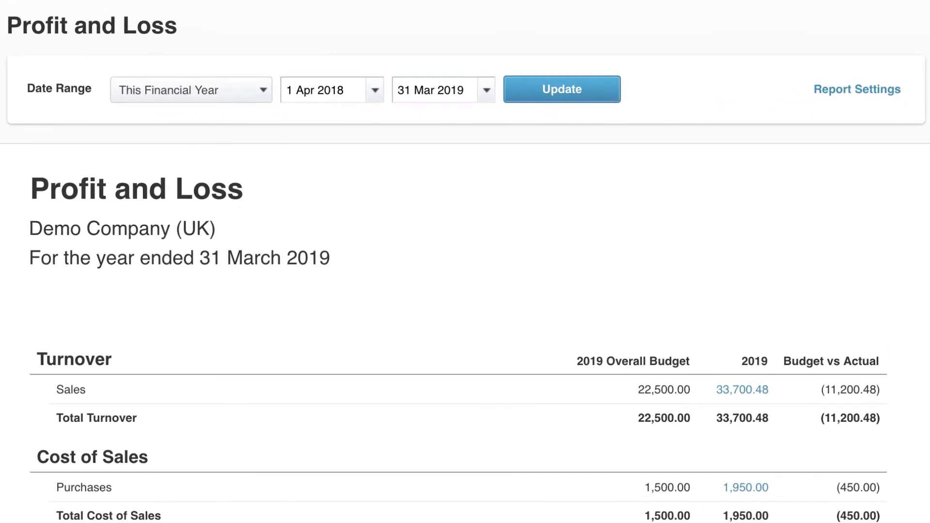
{"action": "left_click", "coordinate": [876, 92]}
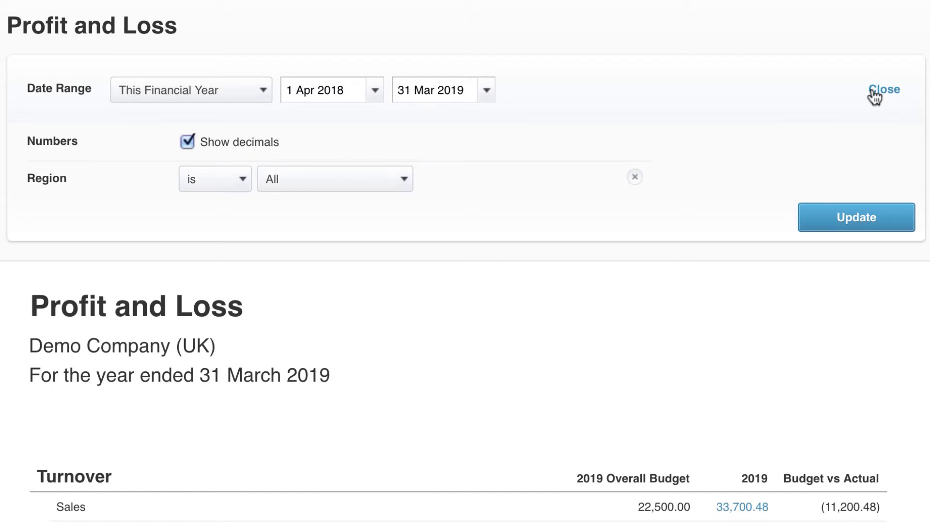
{"action": "left_click", "coordinate": [263, 93]}
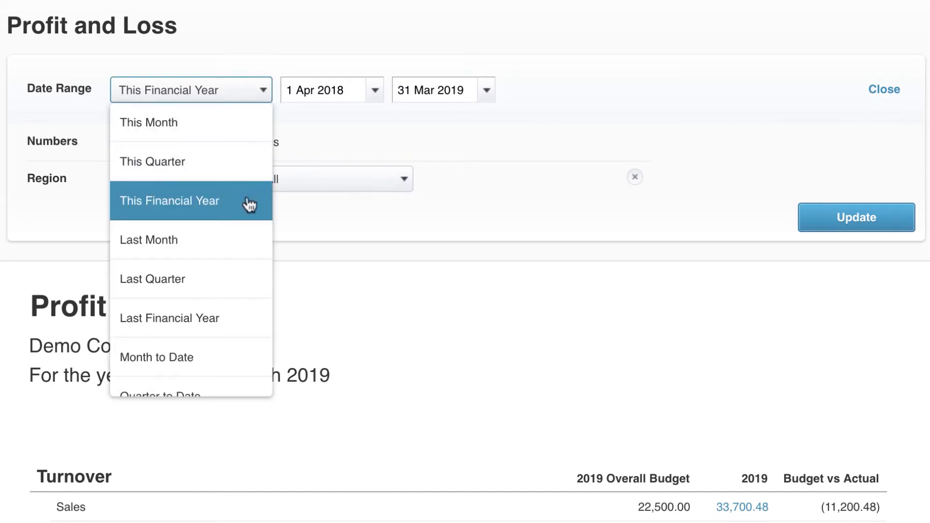
{"action": "scroll", "coordinate": [249, 329], "scroll_direction": "down", "scroll_amount": 2}
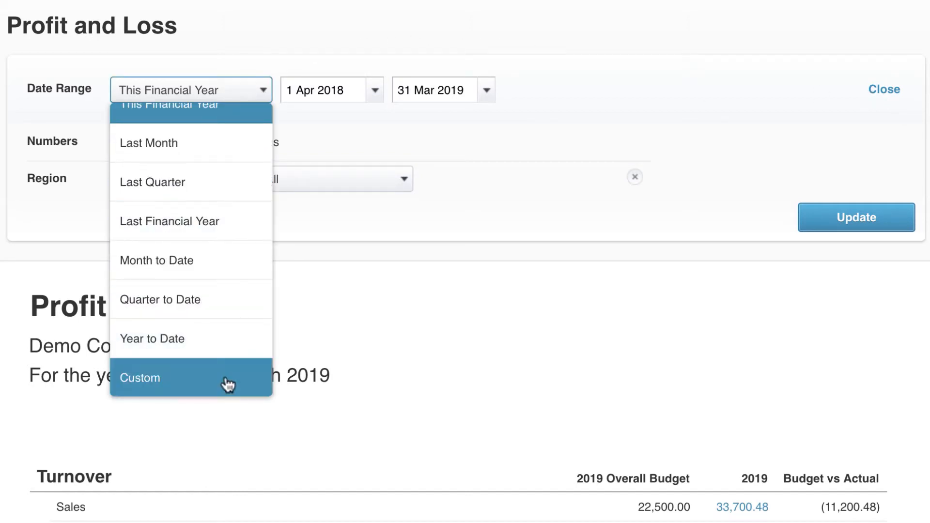
{"action": "left_click", "coordinate": [248, 380]}
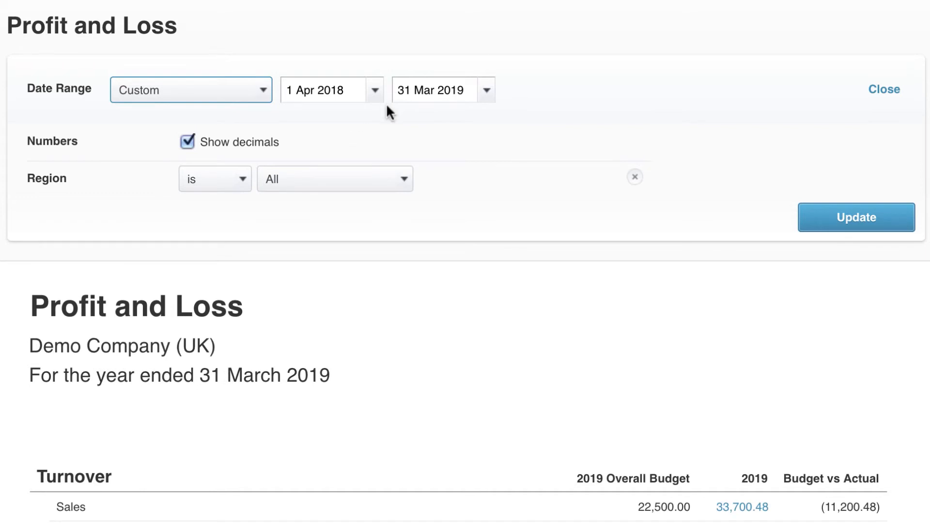
{"action": "left_click", "coordinate": [405, 180]}
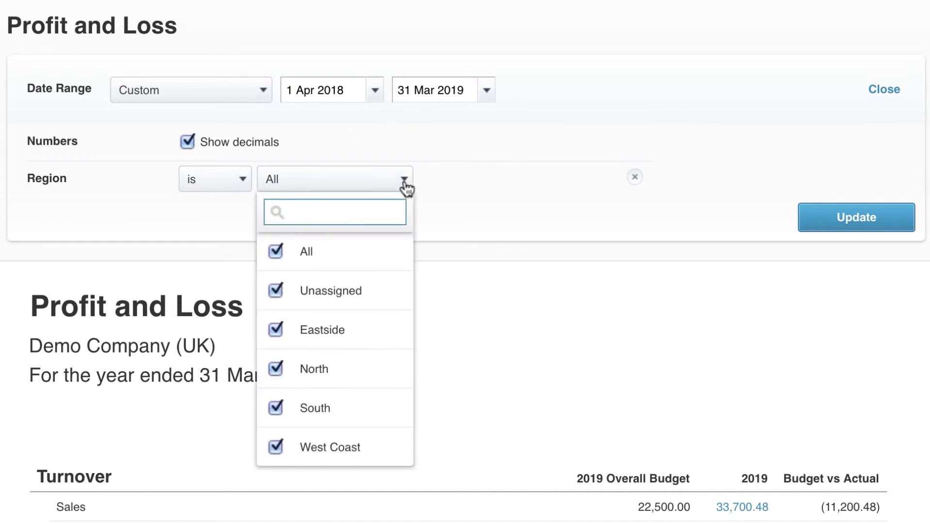
{"action": "left_click", "coordinate": [404, 180]}
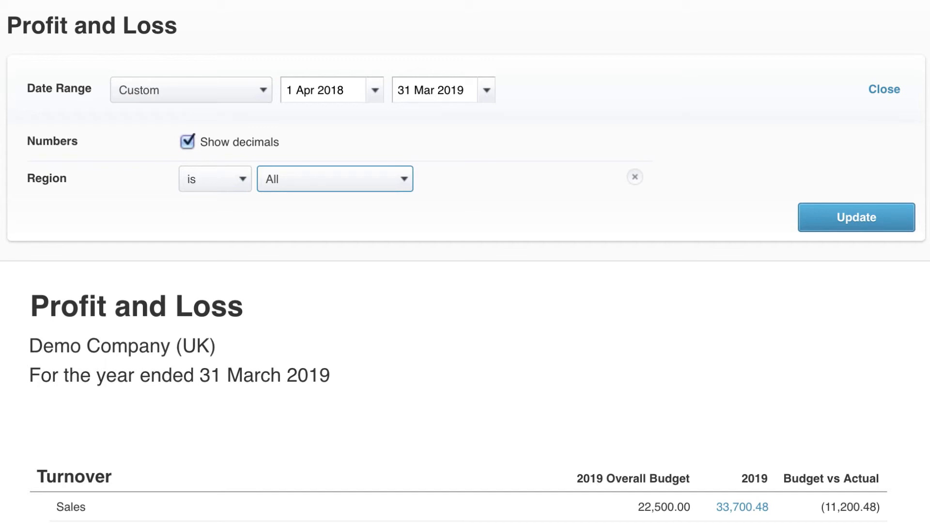
{"action": "scroll", "coordinate": [465, 262], "scroll_direction": "down", "scroll_amount": 15}
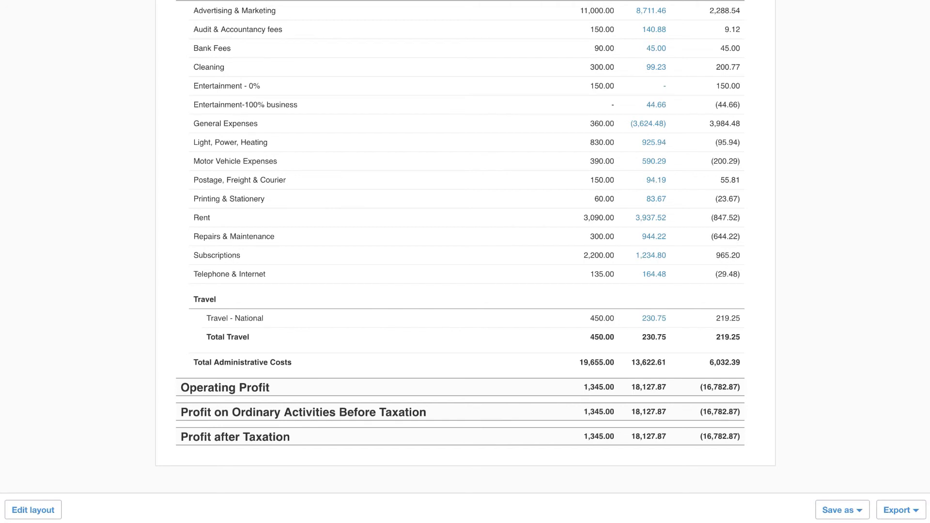
{"action": "left_click", "coordinate": [862, 510]}
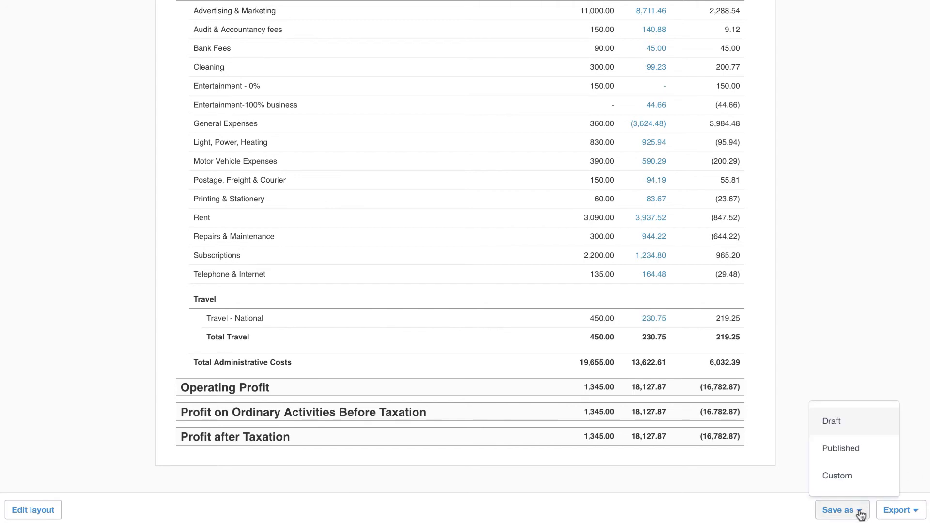
{"action": "left_click", "coordinate": [865, 476]}
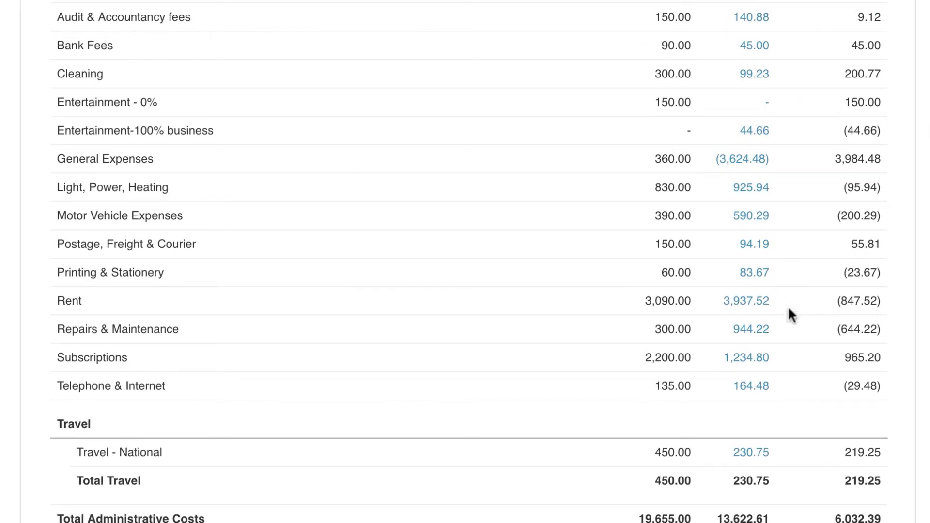
Drill into the 944.22 Repairs & Maintenance figure and open Central Copiers bill 945-Ocon
{"action": "left_click", "coordinate": [755, 330]}
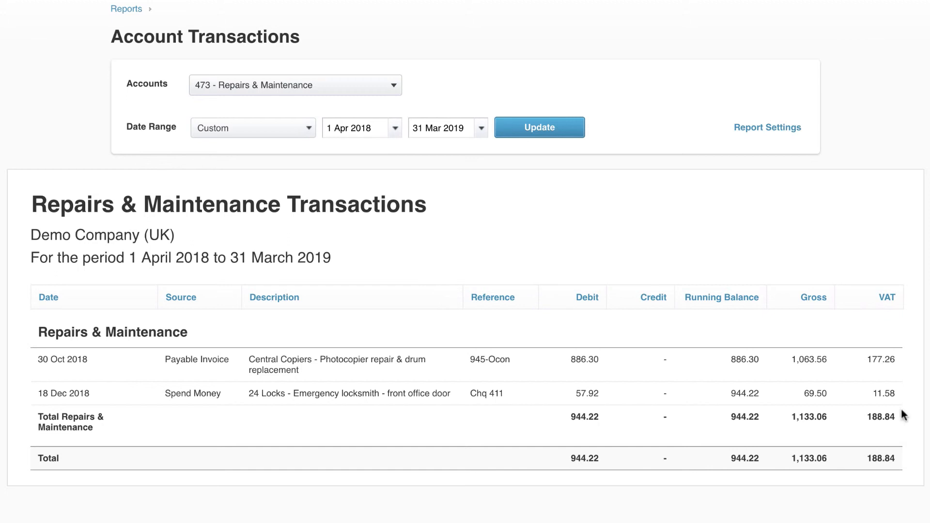
{"action": "left_click", "coordinate": [352, 367]}
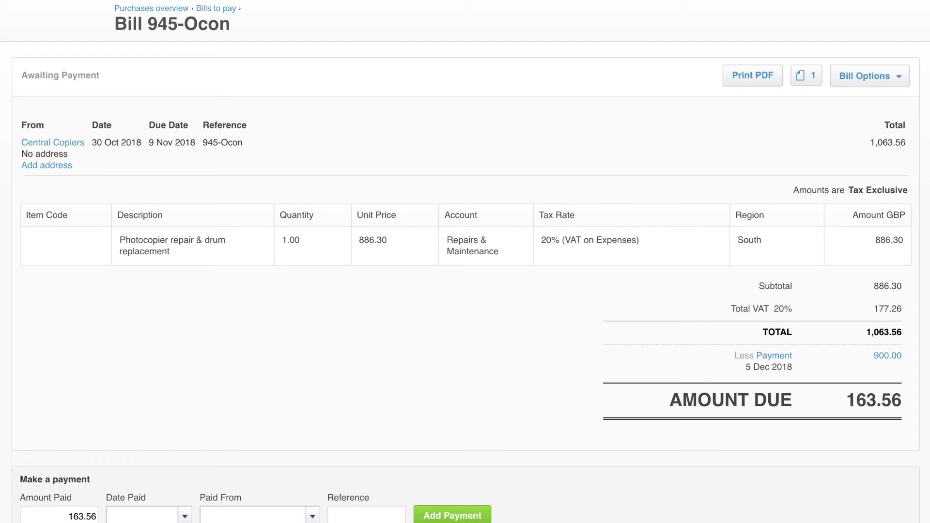
Show the file attached to bill 945-Ocon
{"action": "left_click", "coordinate": [803, 82]}
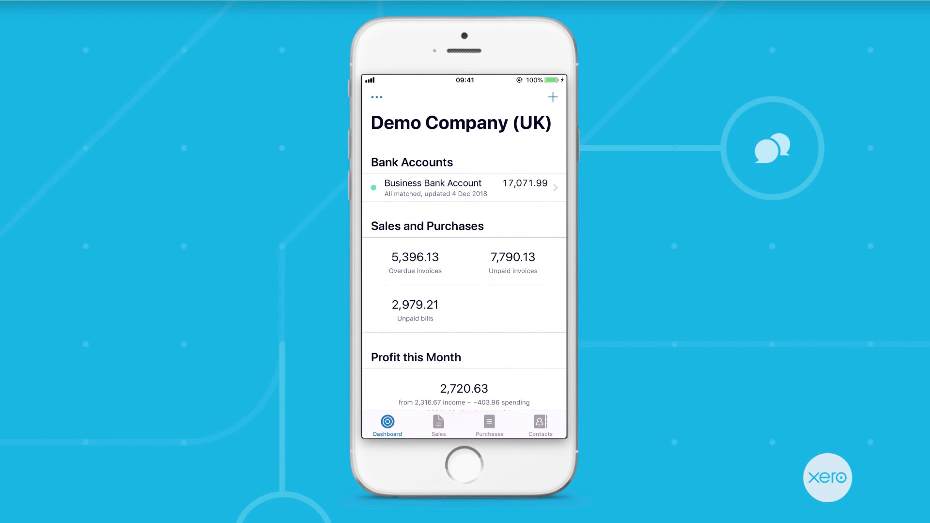
Review overdue sales invoices, then view Purchases: 2,979.21 in bills and 701.81 in expense claims
{"action": "left_click", "coordinate": [438, 426]}
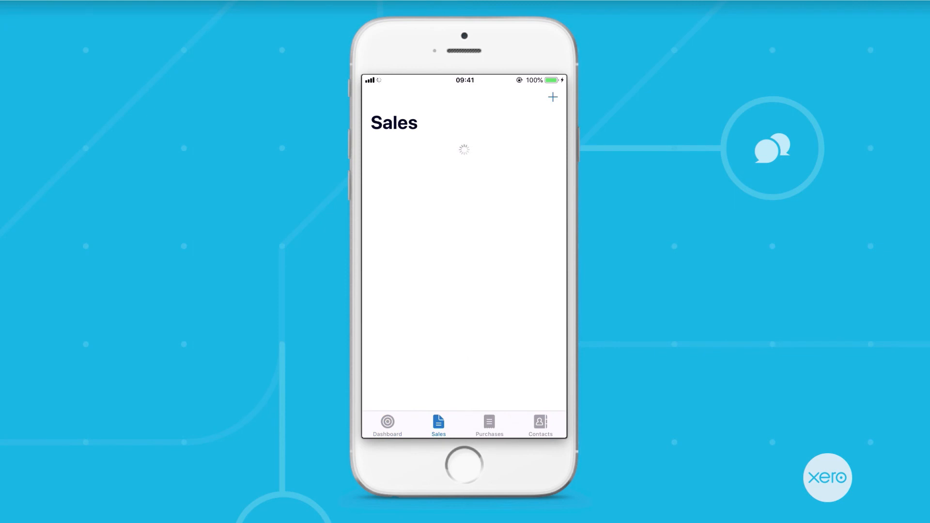
{"action": "left_click", "coordinate": [407, 244]}
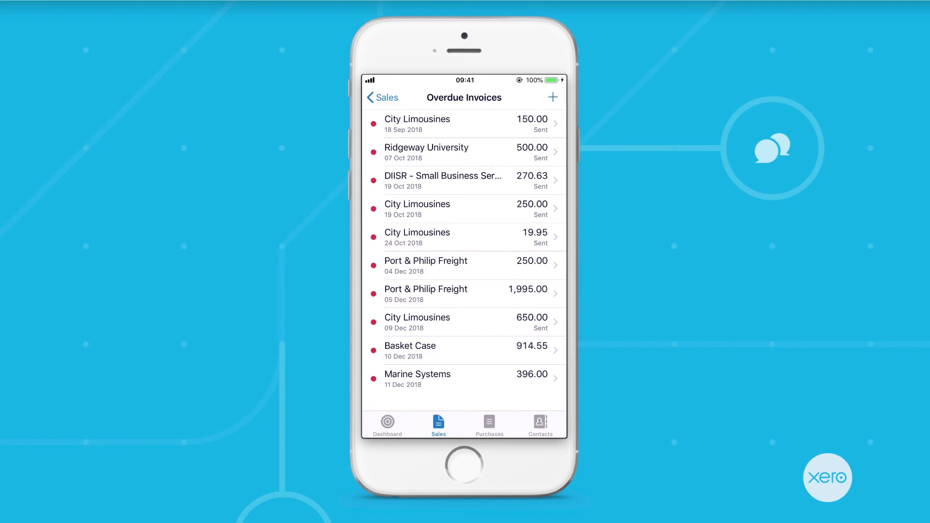
{"action": "left_click", "coordinate": [489, 425]}
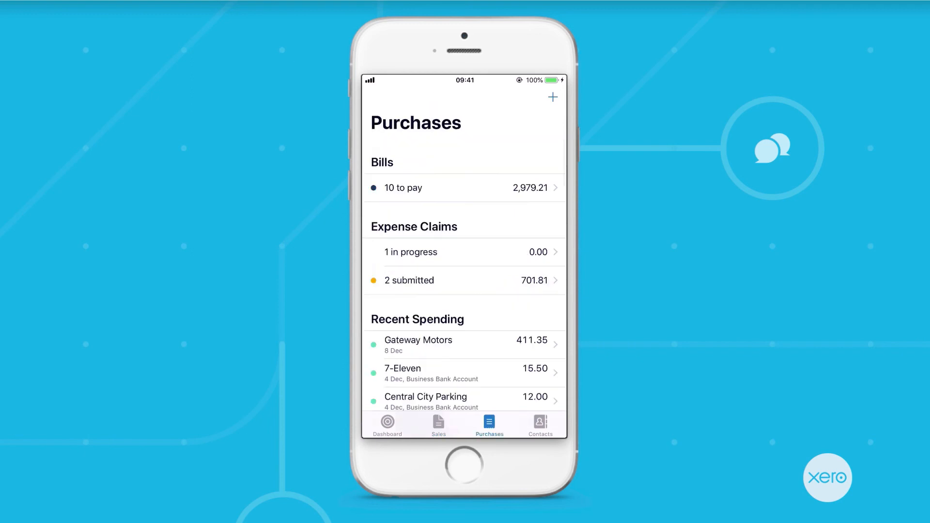
Start a call to Bayside Wholesale, then review the dashboard's profit and monthly cash figures
{"action": "left_click", "coordinate": [553, 97]}
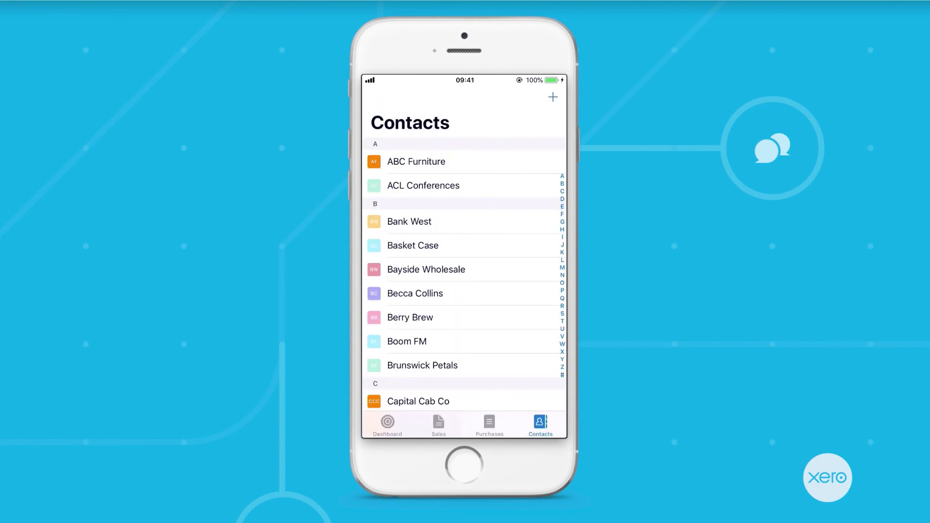
{"action": "left_click", "coordinate": [426, 270]}
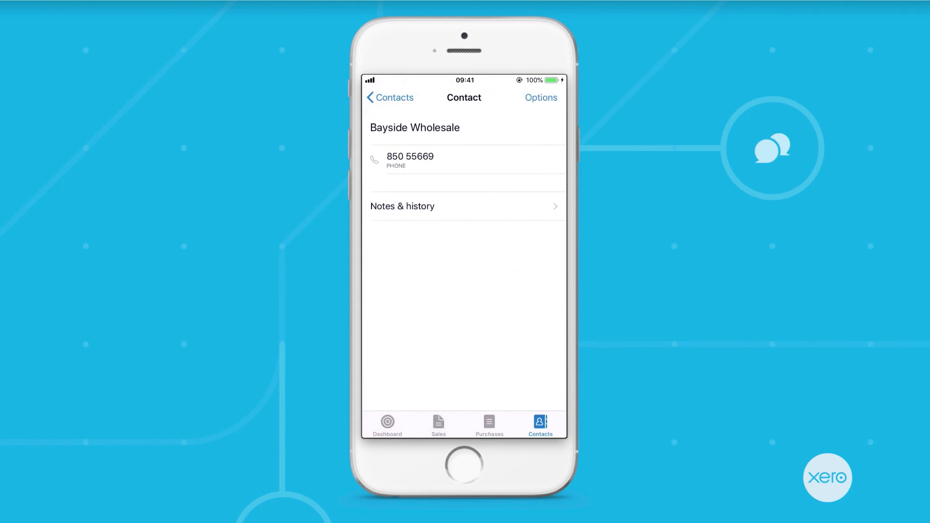
{"action": "left_click", "coordinate": [411, 160]}
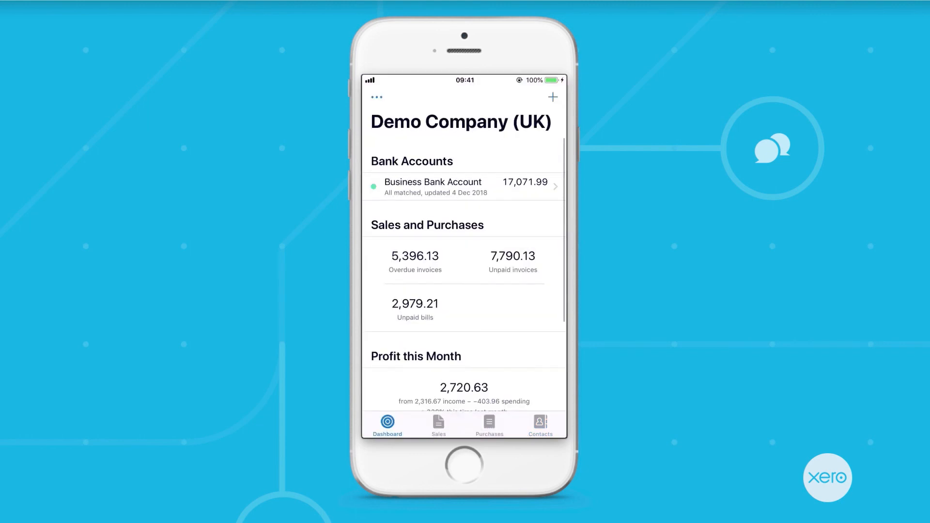
{"action": "scroll", "coordinate": [465, 242], "scroll_direction": "down", "scroll_amount": 5}
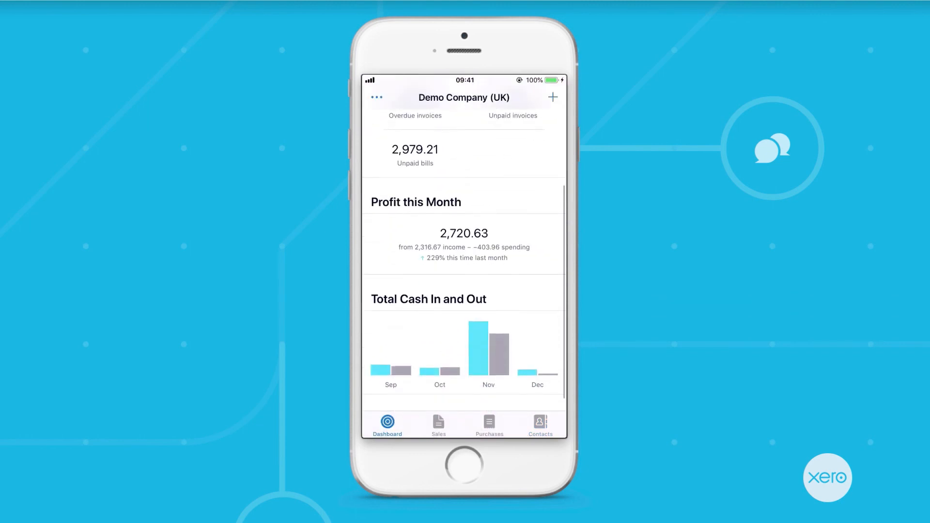